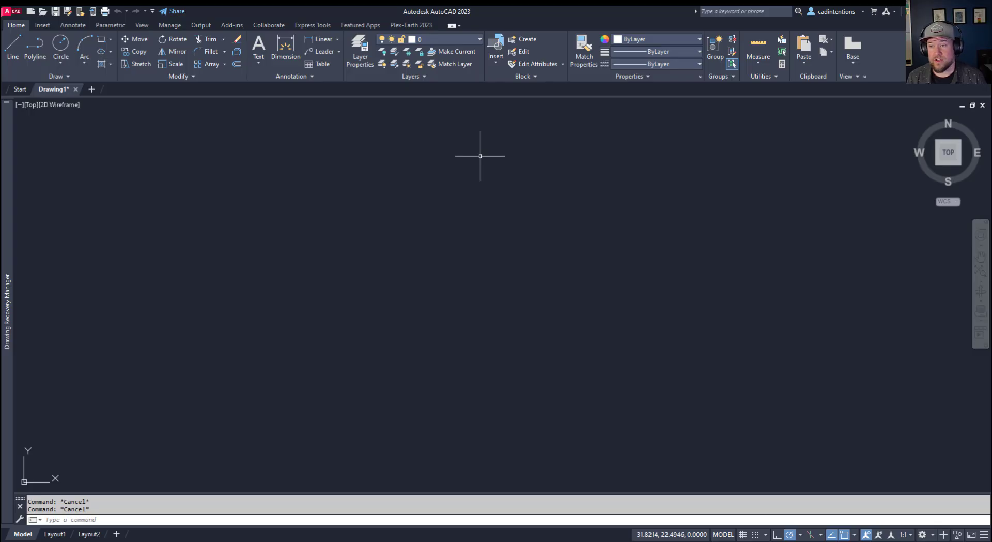
Start a new drawing so the Select template dialog lists the available templates
{"action": "left_click", "coordinate": [251, 149]}
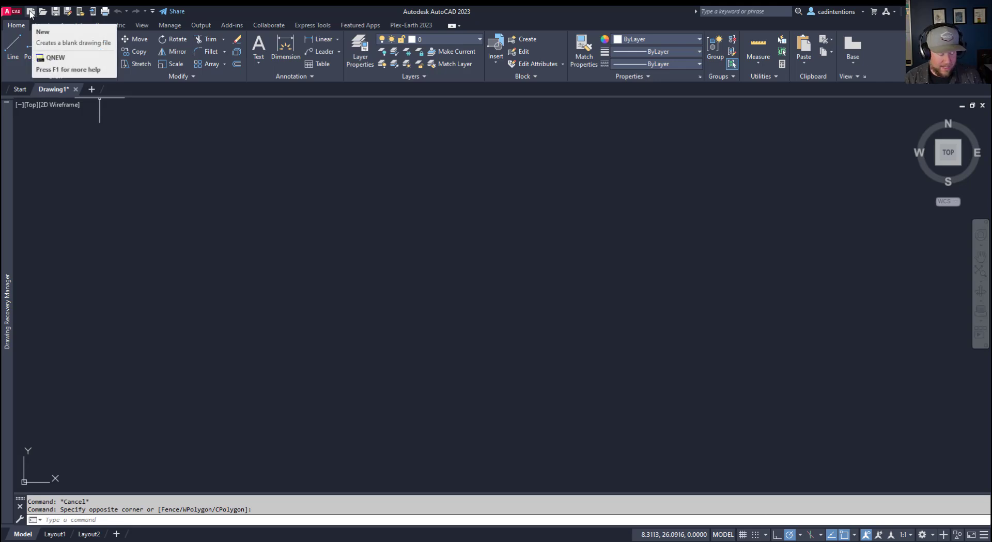
{"action": "left_click", "coordinate": [30, 13]}
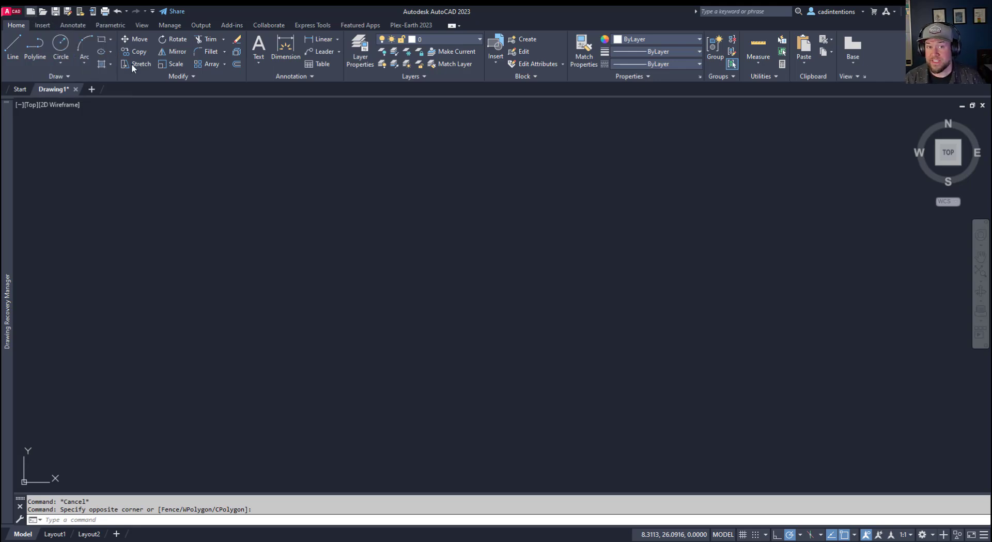
Create blank Drawing2 from the acad.dwt template
{"action": "left_click_drag", "start_coordinate": [505, 151], "coordinate": [433, 129]}
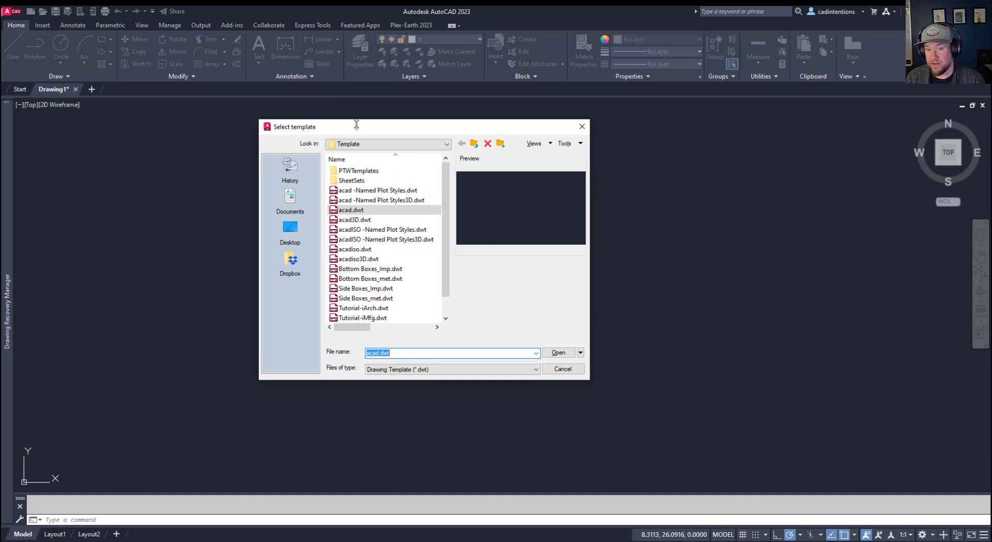
{"action": "left_click_drag", "start_coordinate": [360, 126], "coordinate": [354, 115]}
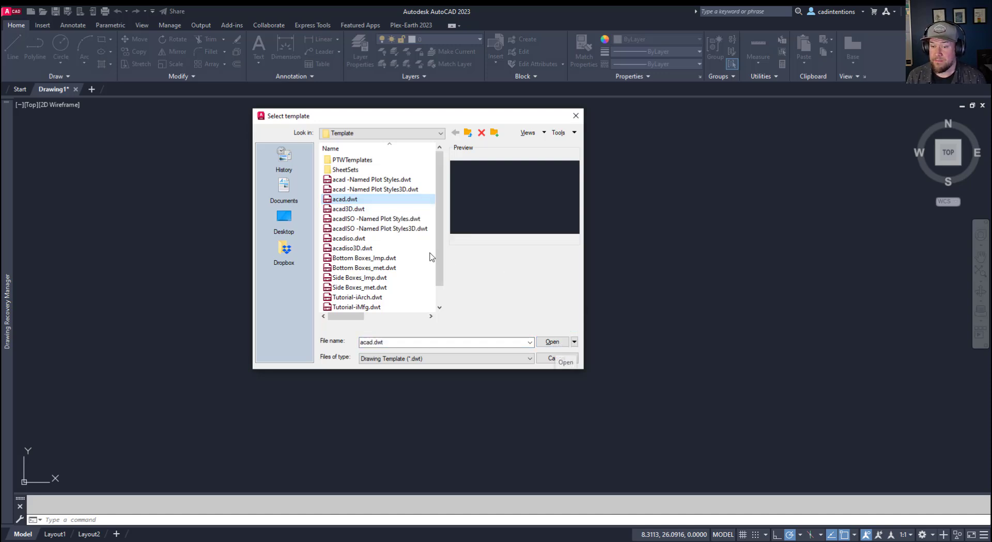
{"action": "scroll", "coordinate": [364, 288], "scroll_direction": "down", "scroll_amount": 1}
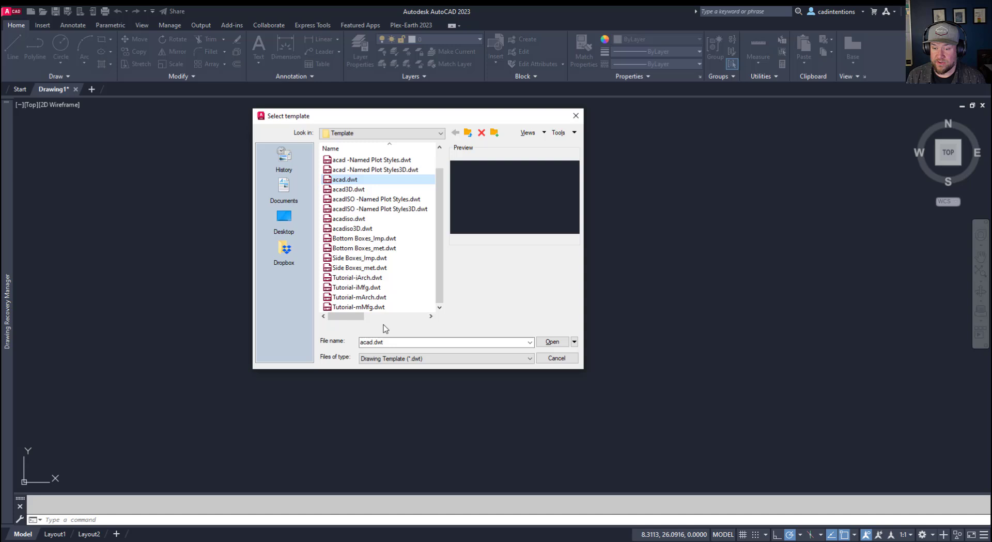
{"action": "left_click", "coordinate": [557, 342]}
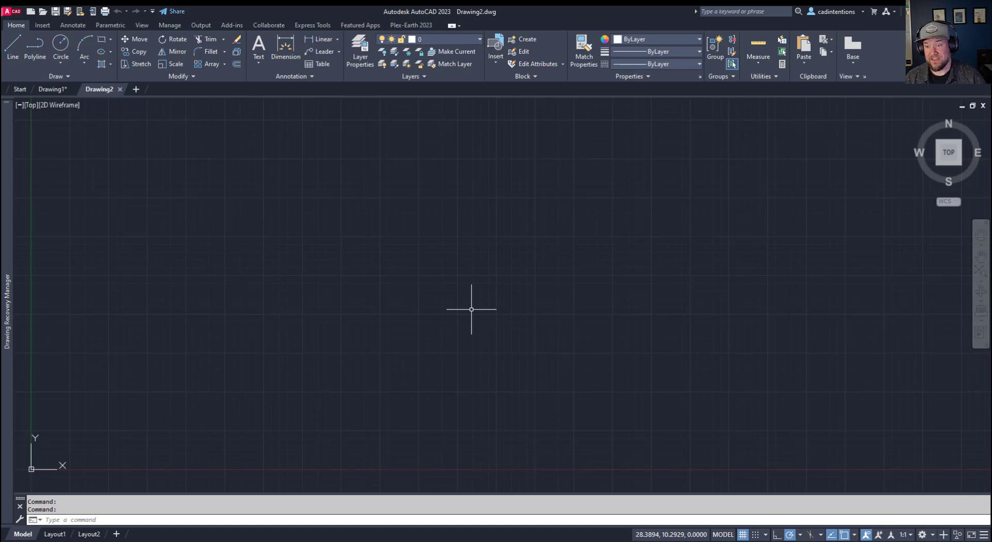
{"action": "left_click", "coordinate": [462, 178]}
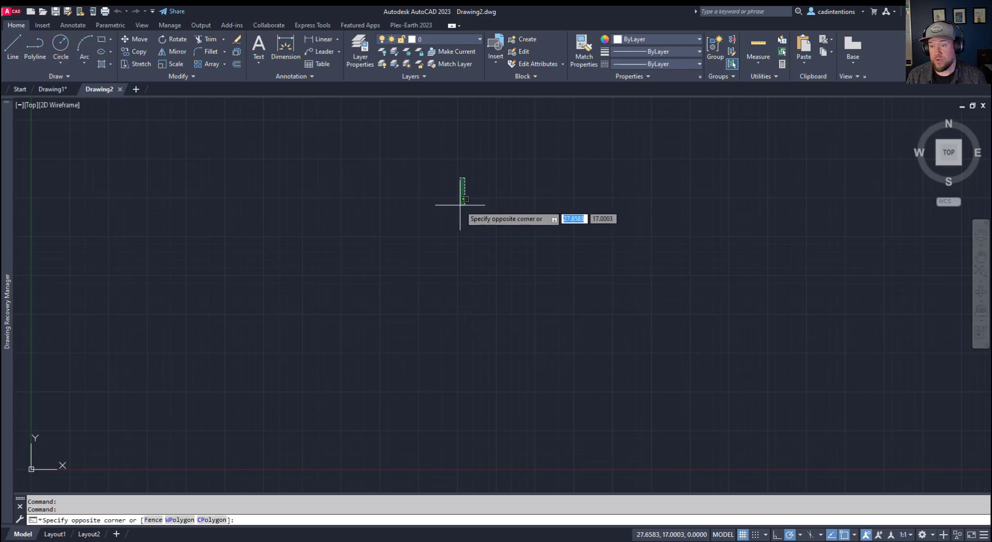
{"action": "left_click", "coordinate": [473, 199]}
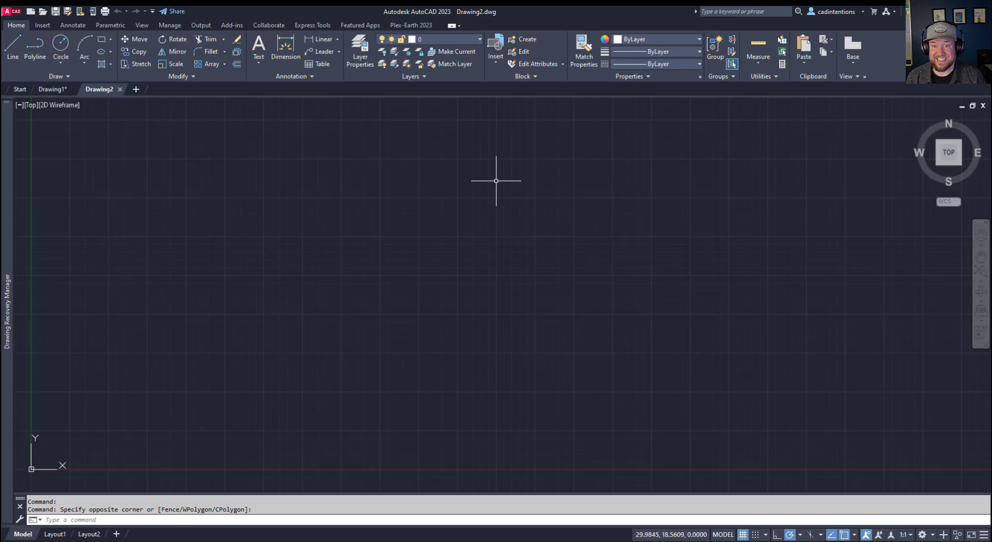
{"action": "left_click", "coordinate": [478, 39]}
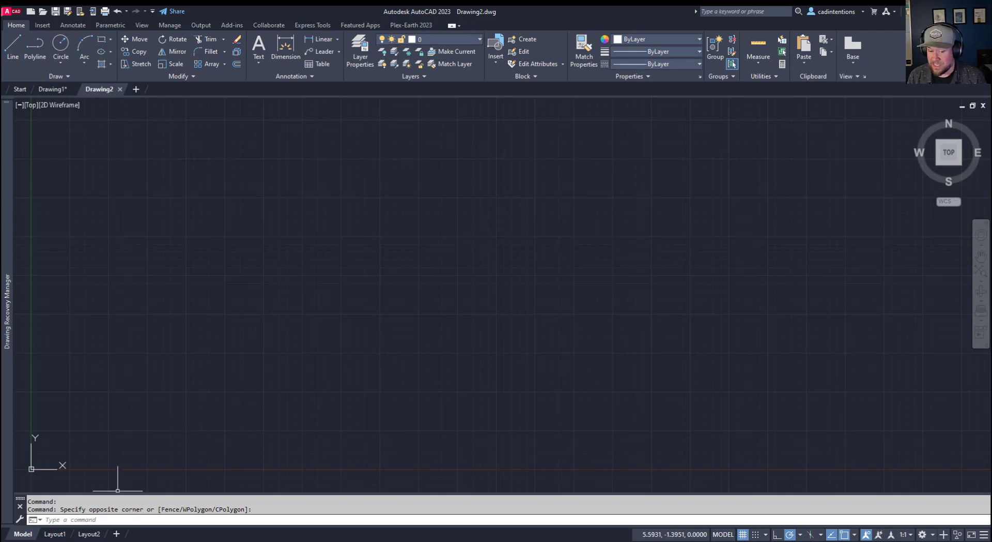
{"action": "mouse_move", "coordinate": [95, 532]}
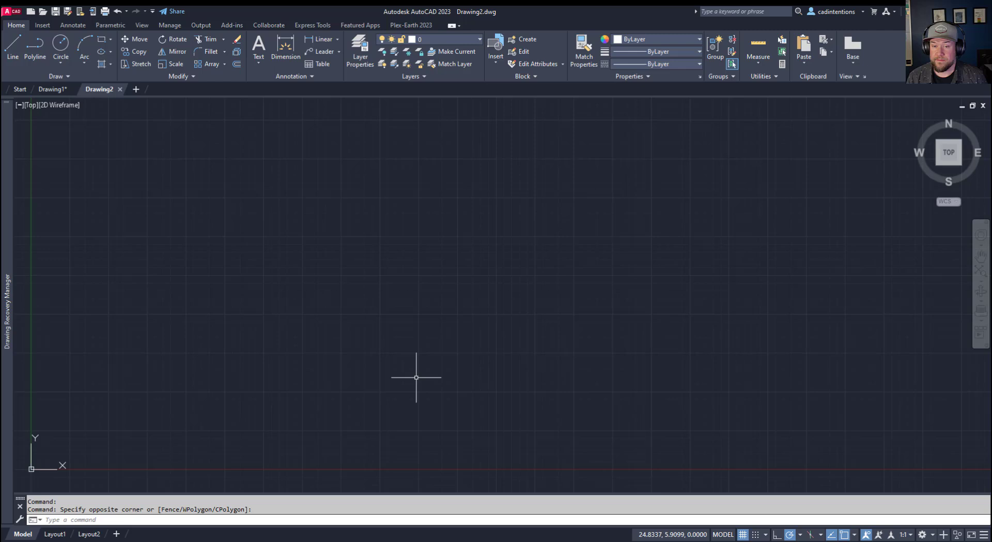
{"action": "key", "text": "Escape"}
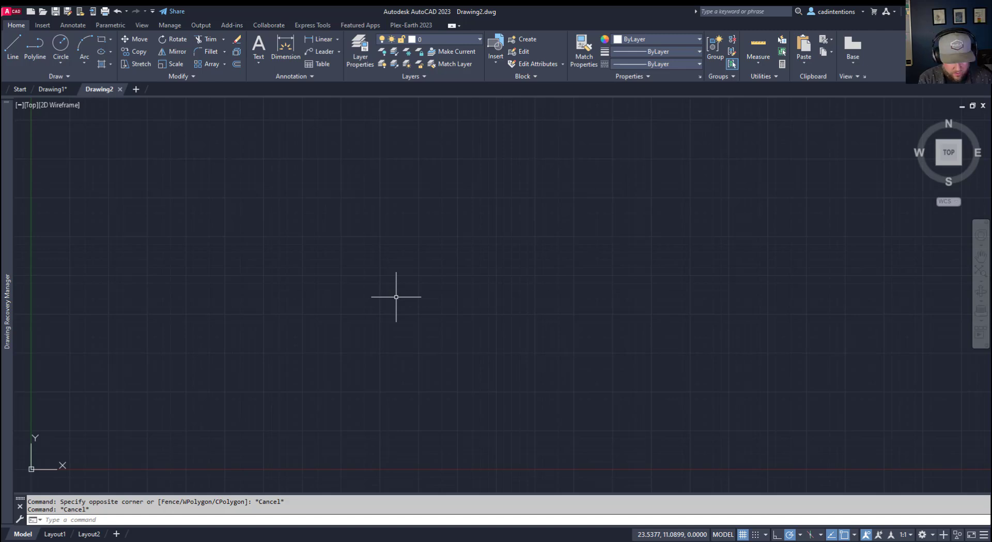
In OPTIONS, reveal the Drawing Template File Location path under Template Settings for copying
{"action": "type", "text": "OPTIONS"}
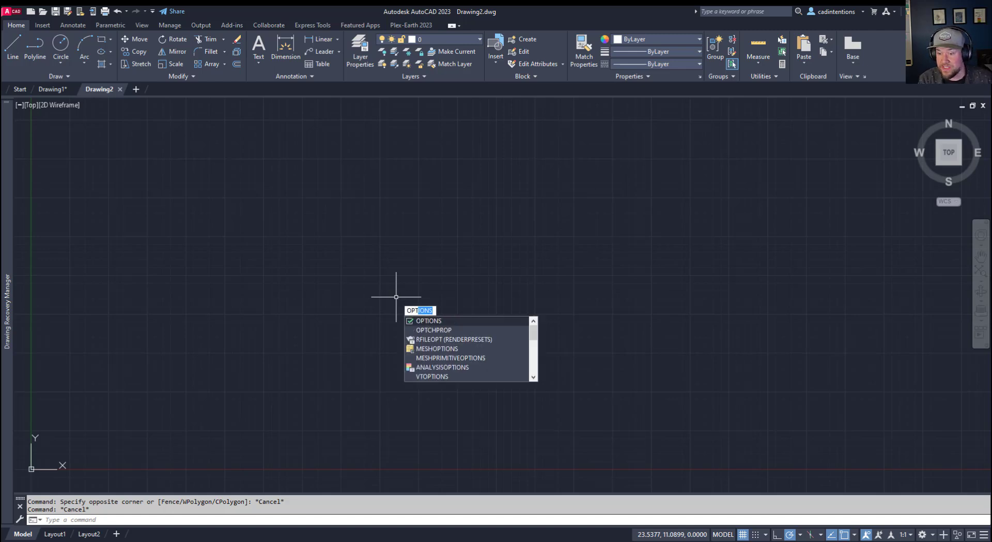
{"action": "key", "text": "Return"}
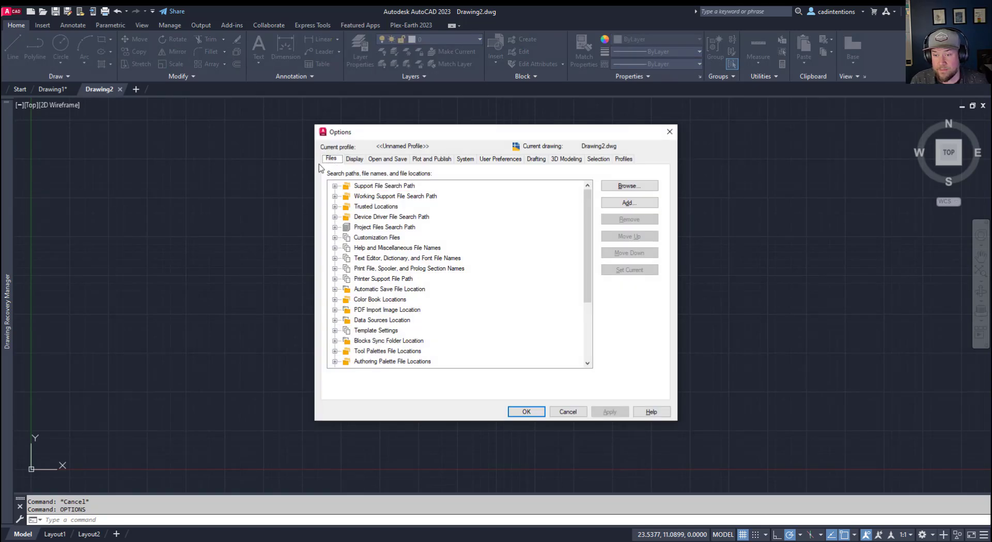
{"action": "double_click", "coordinate": [342, 330]}
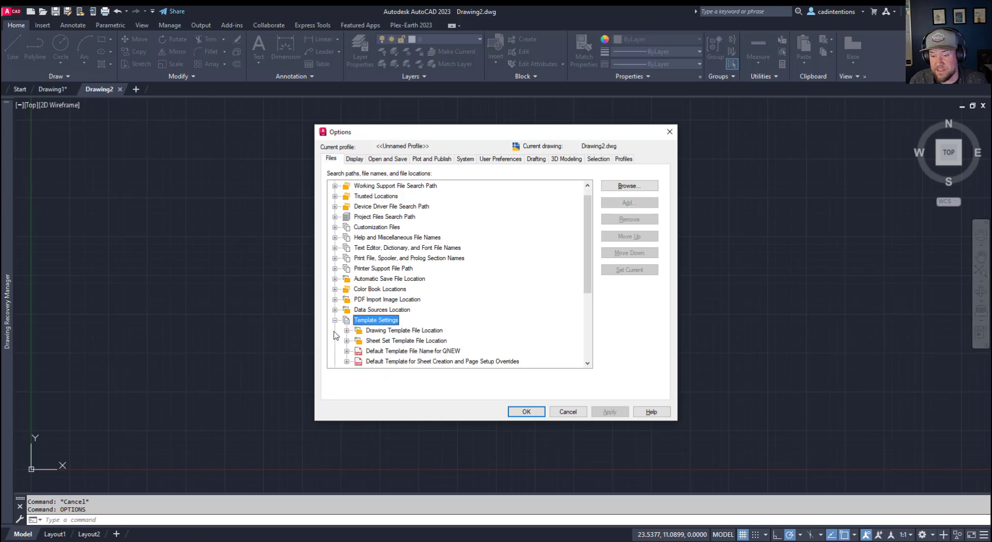
{"action": "scroll", "coordinate": [397, 310], "scroll_direction": "down", "scroll_amount": 2}
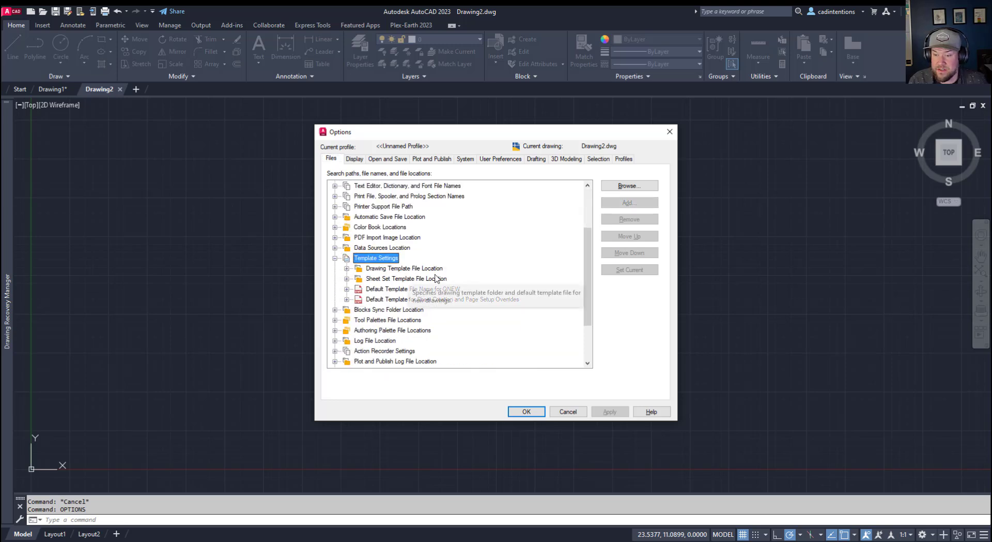
{"action": "left_click", "coordinate": [434, 269]}
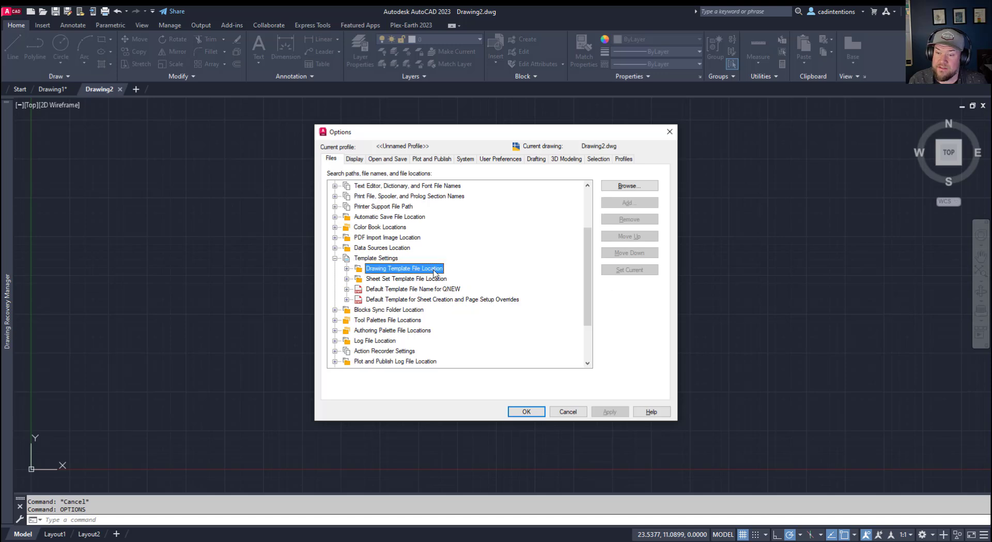
{"action": "left_click", "coordinate": [347, 268]}
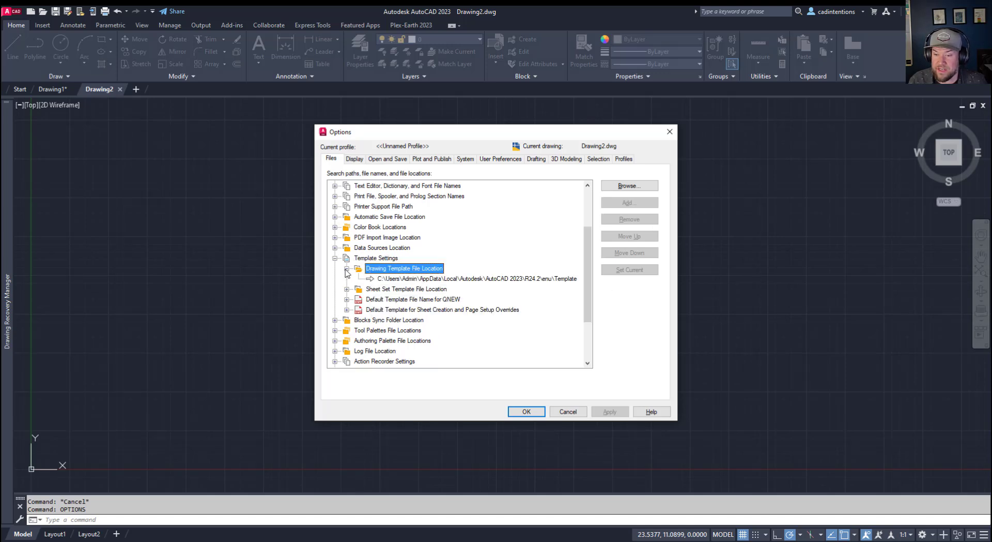
{"action": "left_click", "coordinate": [406, 279]}
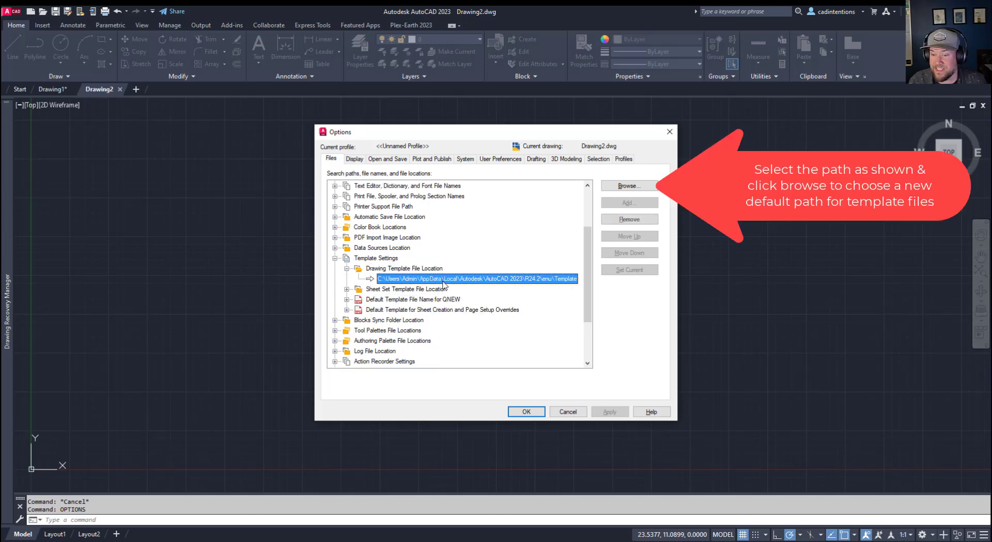
{"action": "left_click", "coordinate": [560, 280]}
{"action": "key", "text": "ctrl+c"}
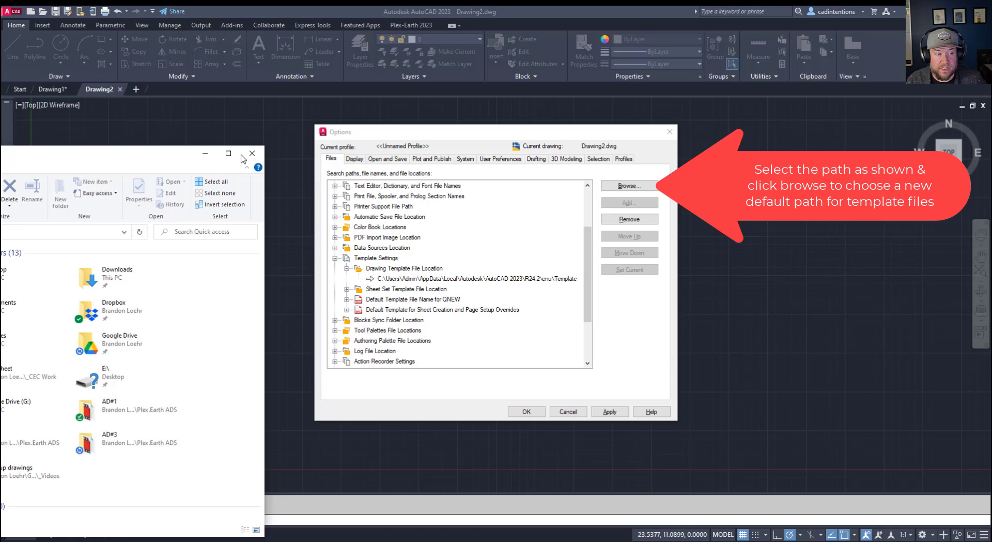
Go to the copied template folder path in File Explorer and browse to C:\CAD Projects\TEMPLATES
{"action": "left_click", "coordinate": [360, 167]}
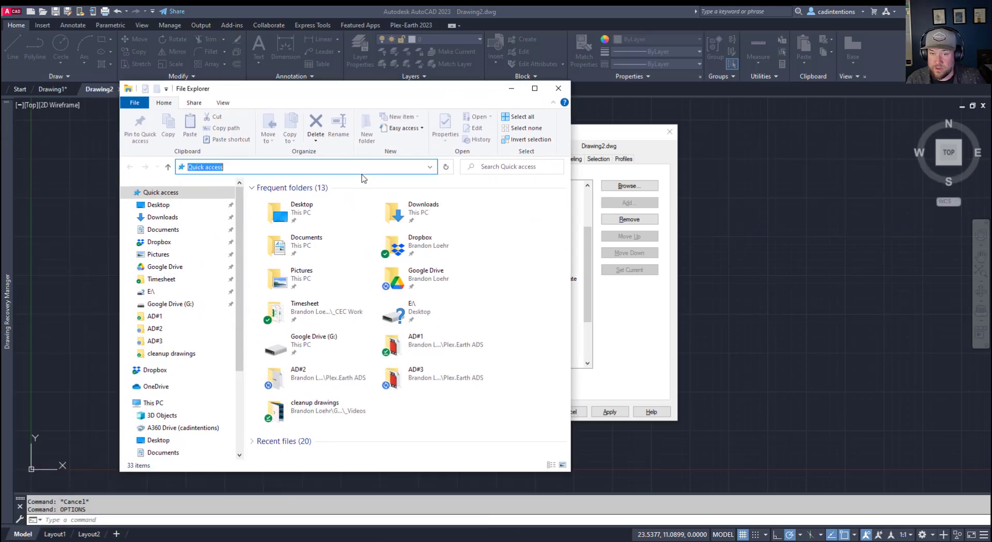
{"action": "key", "text": "ctrl+v"}
{"action": "key", "text": "Return"}
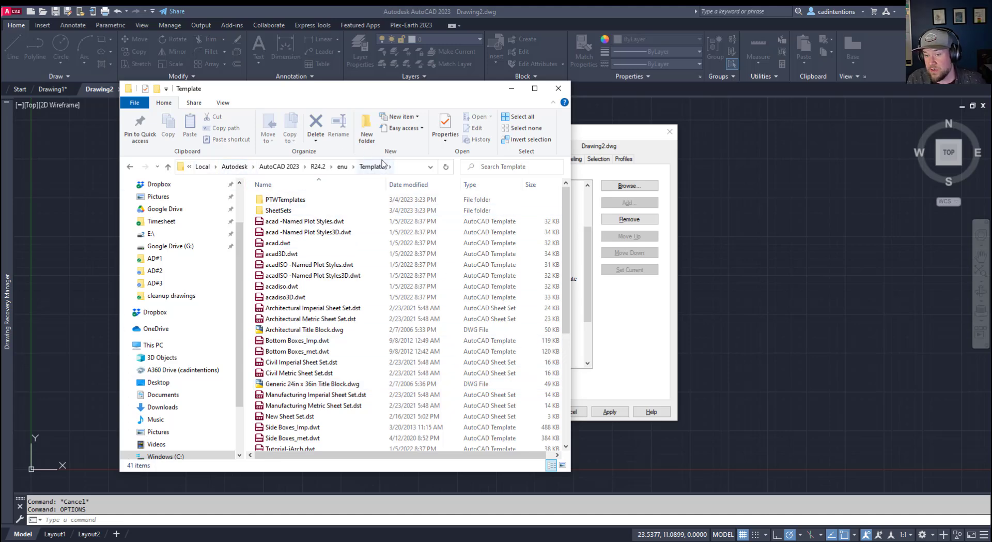
{"action": "scroll", "coordinate": [348, 326], "scroll_direction": "down", "scroll_amount": 1}
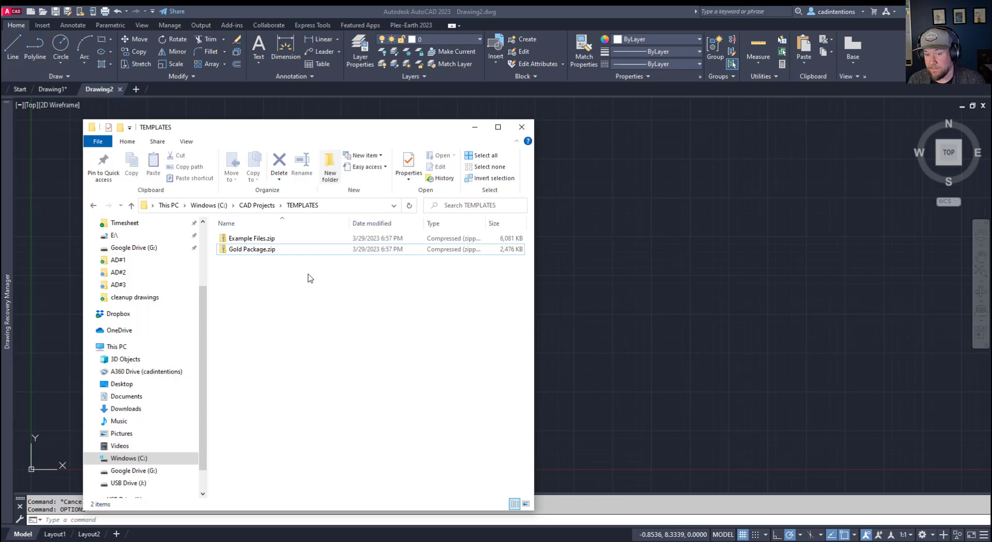
Extract Example Files.zip into the TEMPLATES folder with 7-Zip Extract Here
{"action": "left_click", "coordinate": [271, 240]}
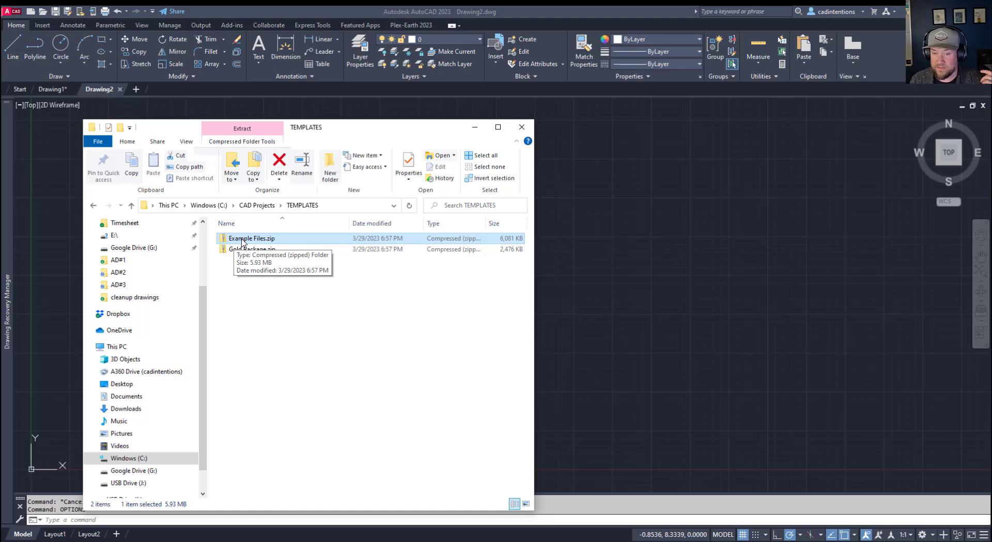
{"action": "right_click", "coordinate": [254, 241]}
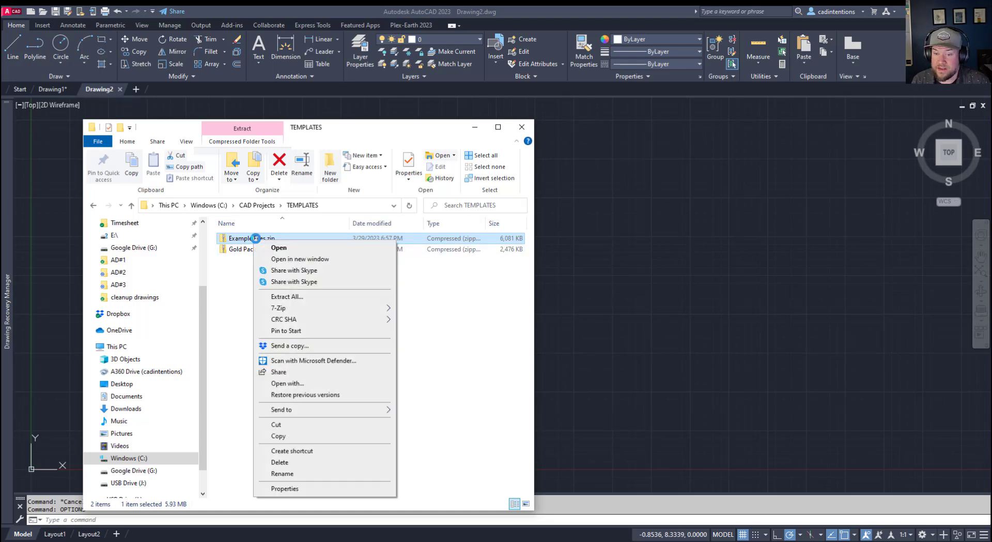
{"action": "mouse_move", "coordinate": [331, 309]}
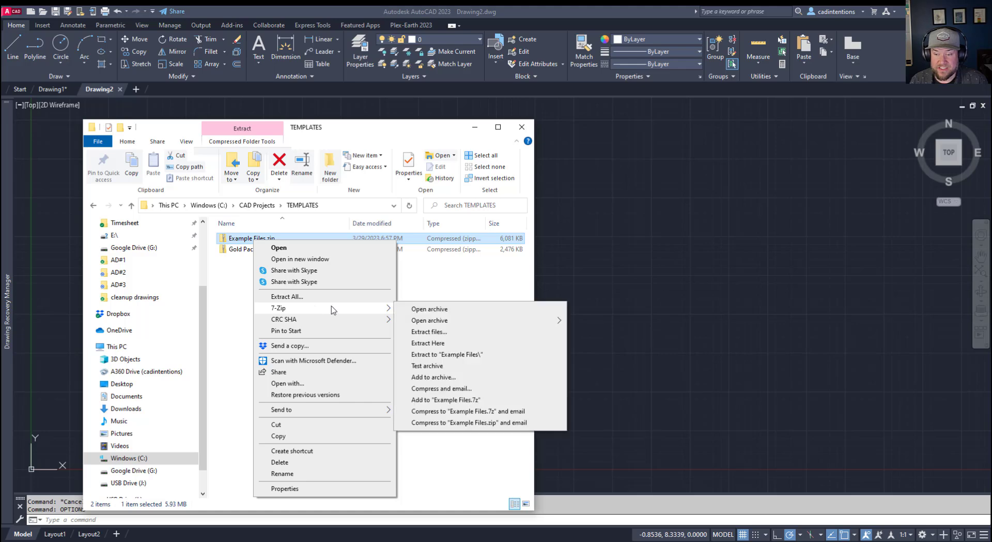
{"action": "left_click", "coordinate": [458, 343]}
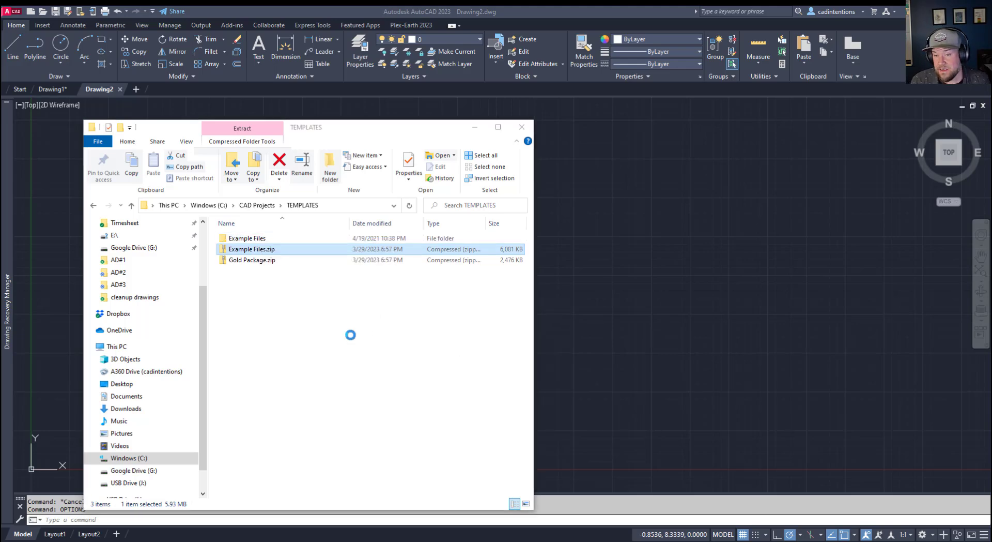
Copy EXAMPLE TEMPLATE.dwt from Example Files into AutoCAD's Template folder
{"action": "double_click", "coordinate": [267, 238]}
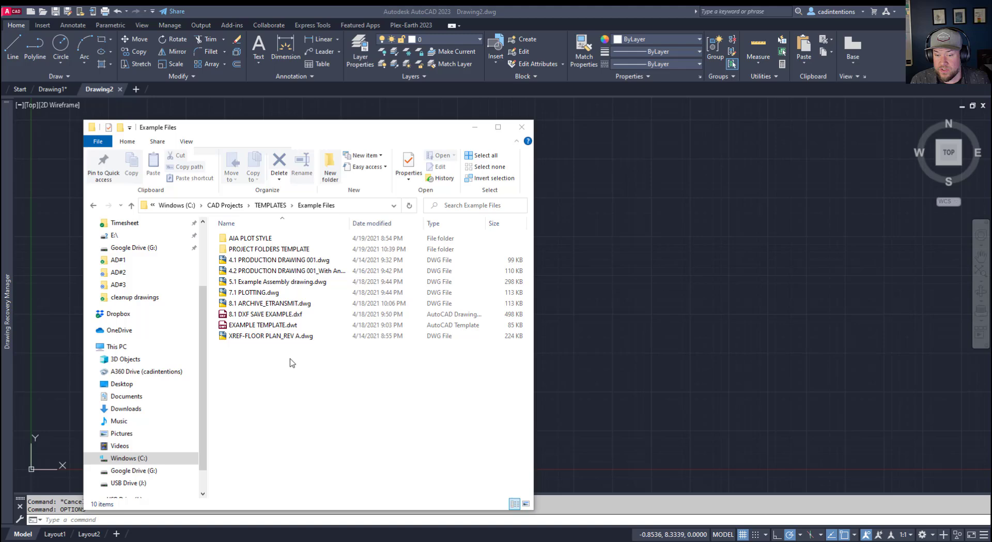
{"action": "double_click", "coordinate": [308, 325]}
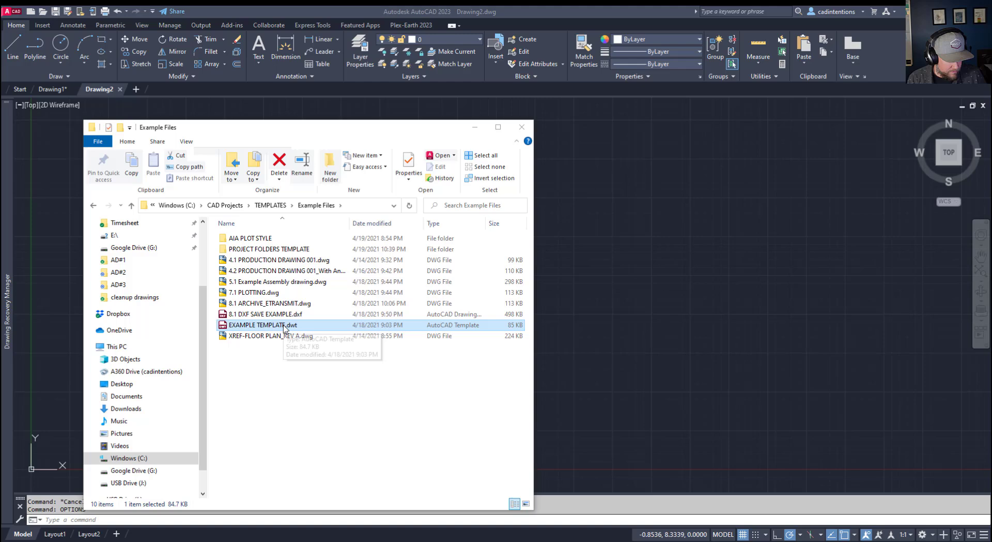
{"action": "key", "text": "alt+Tab"}
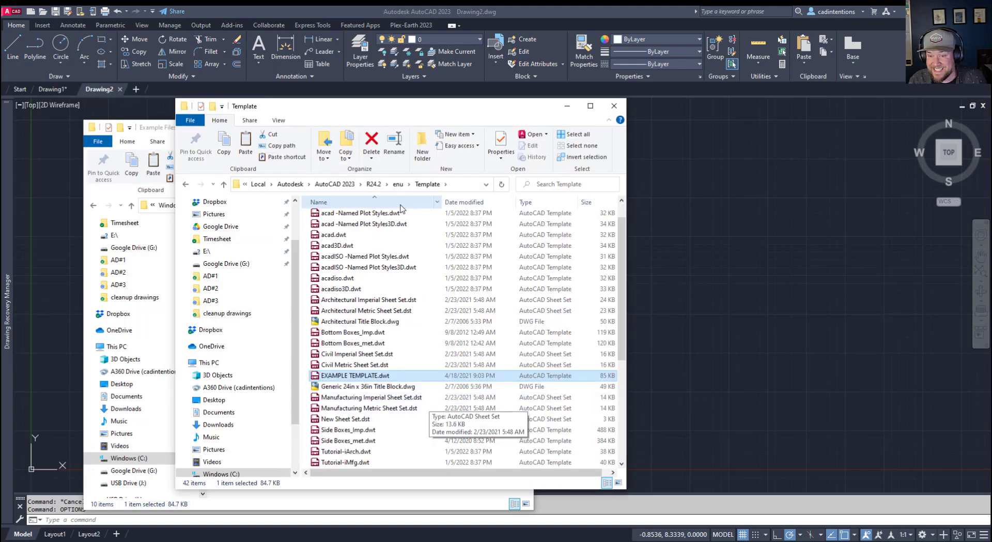
{"action": "left_click", "coordinate": [399, 11]}
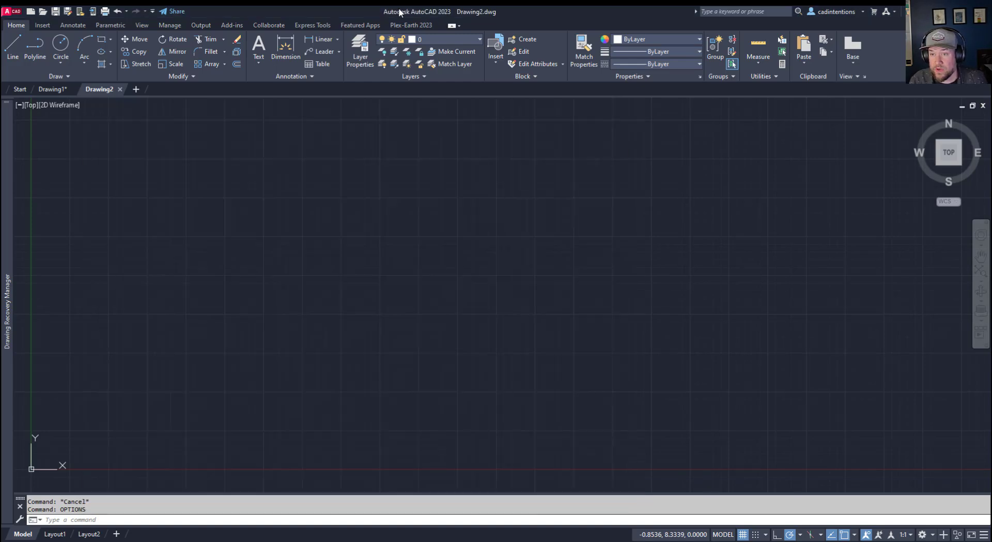
Create new drawing Drawing3 from EXAMPLE TEMPLATE.dwt
{"action": "left_click", "coordinate": [30, 11]}
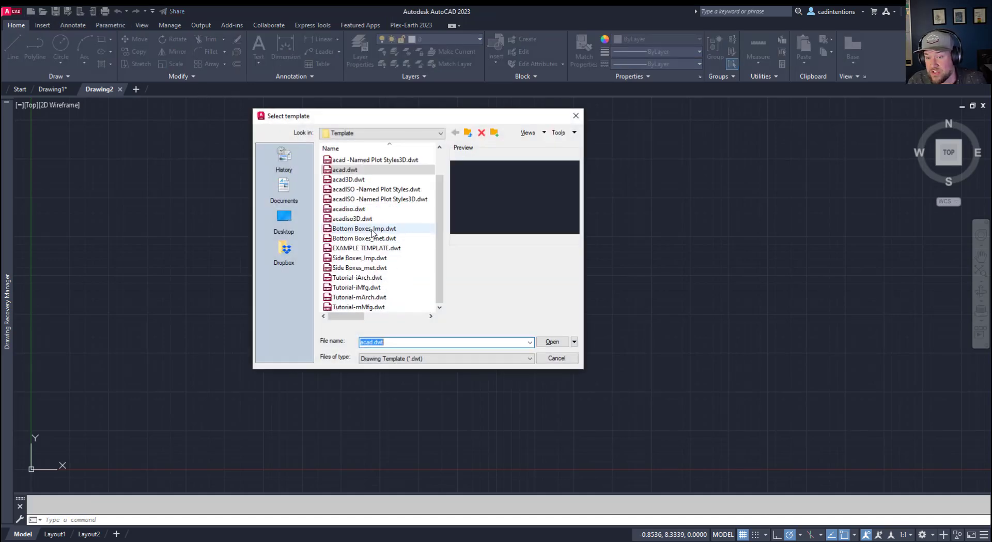
{"action": "left_click", "coordinate": [371, 248]}
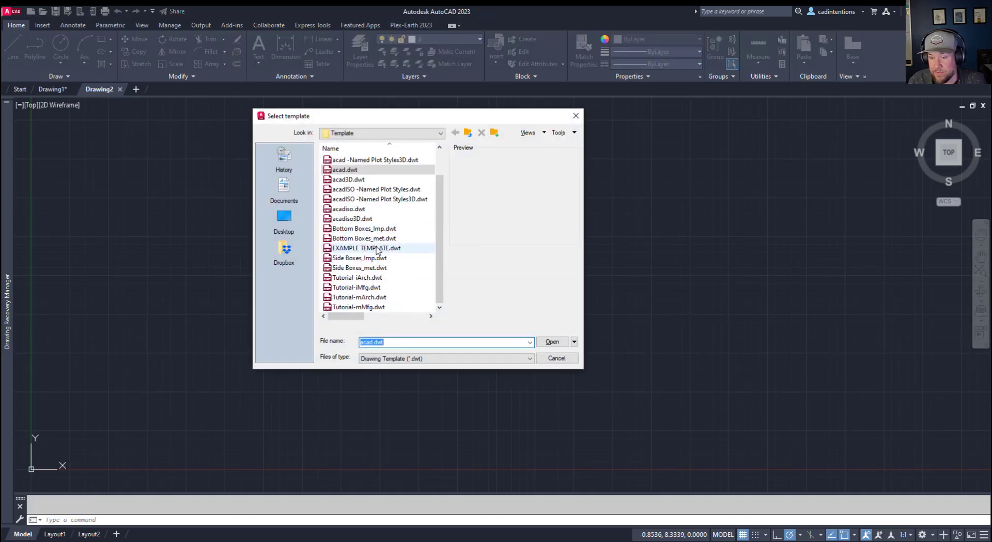
{"action": "left_click", "coordinate": [550, 341]}
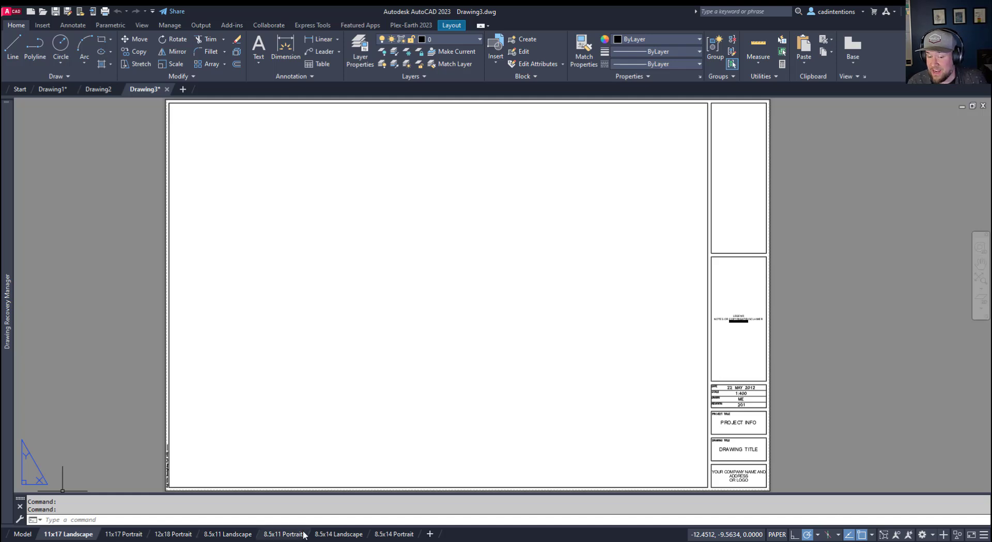
View the 8.5x14, 8.5x11 and 12x18 layouts, returning to 11x17 Landscape
{"action": "left_click", "coordinate": [413, 535]}
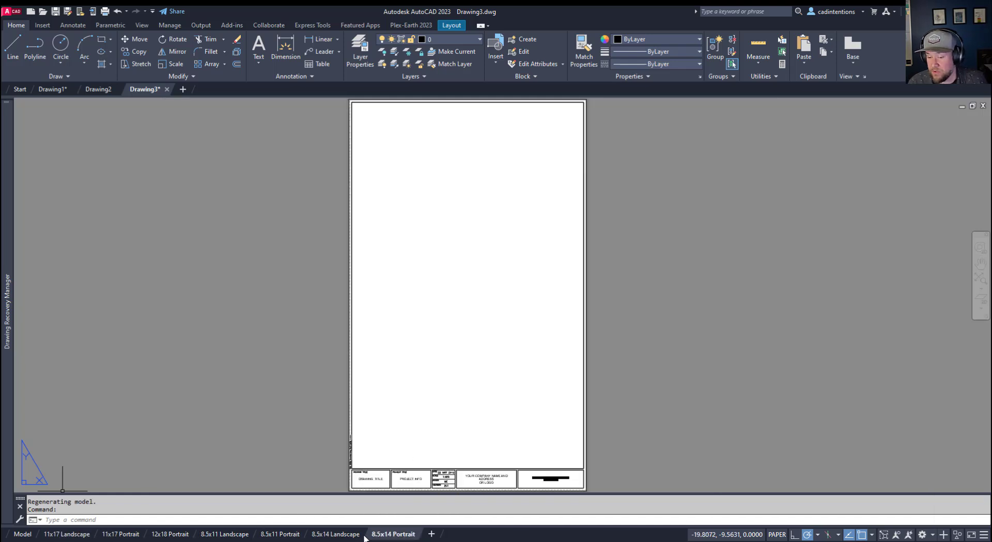
{"action": "left_click", "coordinate": [336, 534]}
{"action": "left_click", "coordinate": [275, 533]}
{"action": "left_click", "coordinate": [227, 534]}
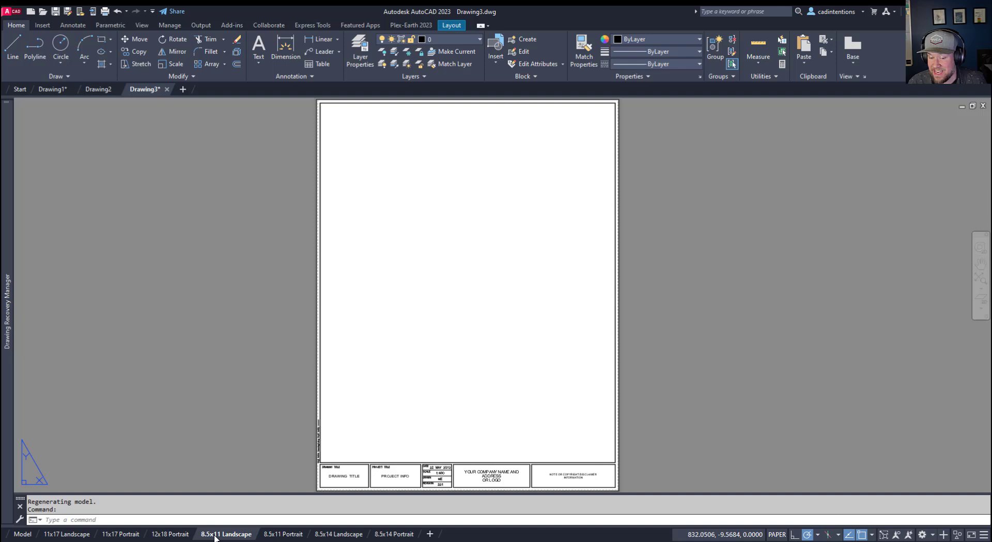
{"action": "left_click", "coordinate": [164, 534]}
{"action": "left_click", "coordinate": [66, 533]}
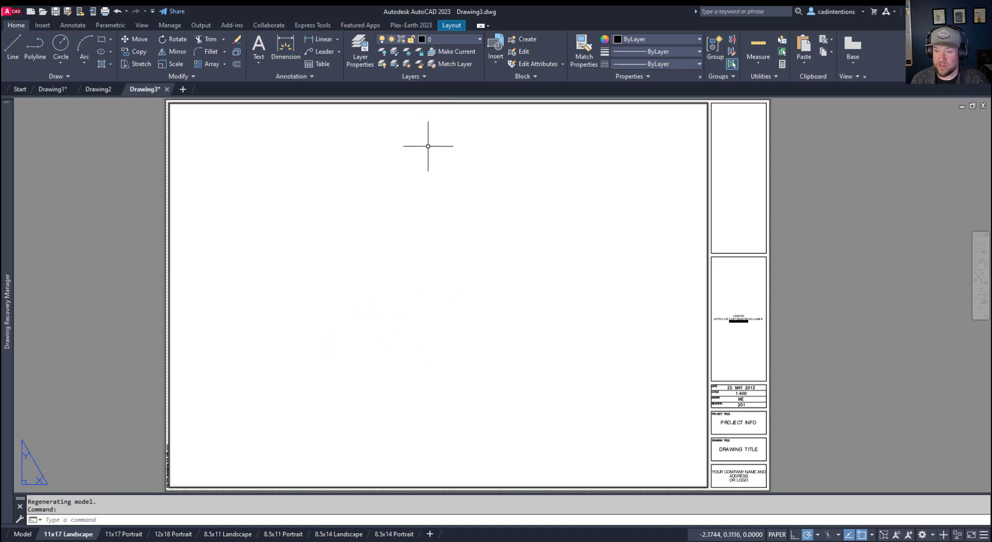
{"action": "left_click", "coordinate": [454, 176]}
{"action": "key", "text": "Escape"}
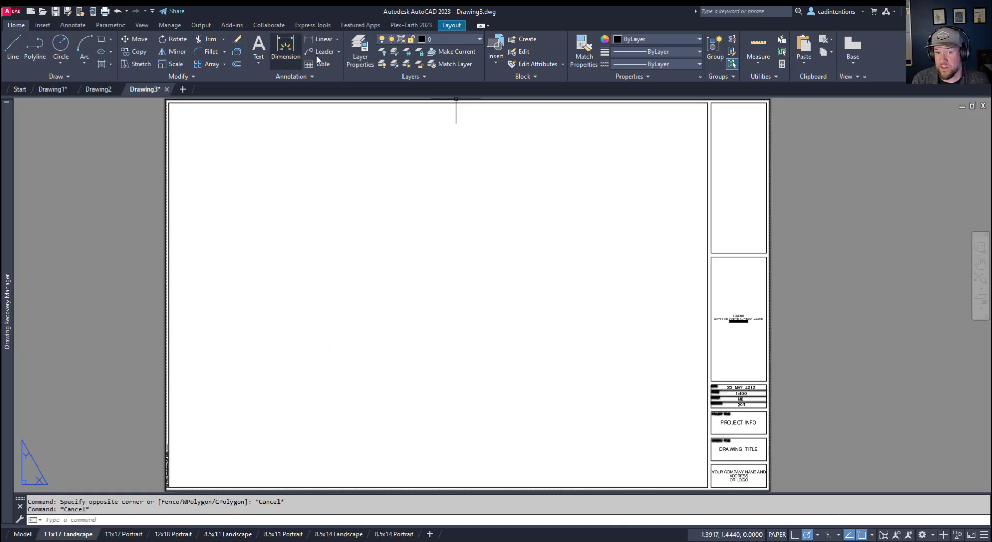
{"action": "left_click", "coordinate": [479, 37]}
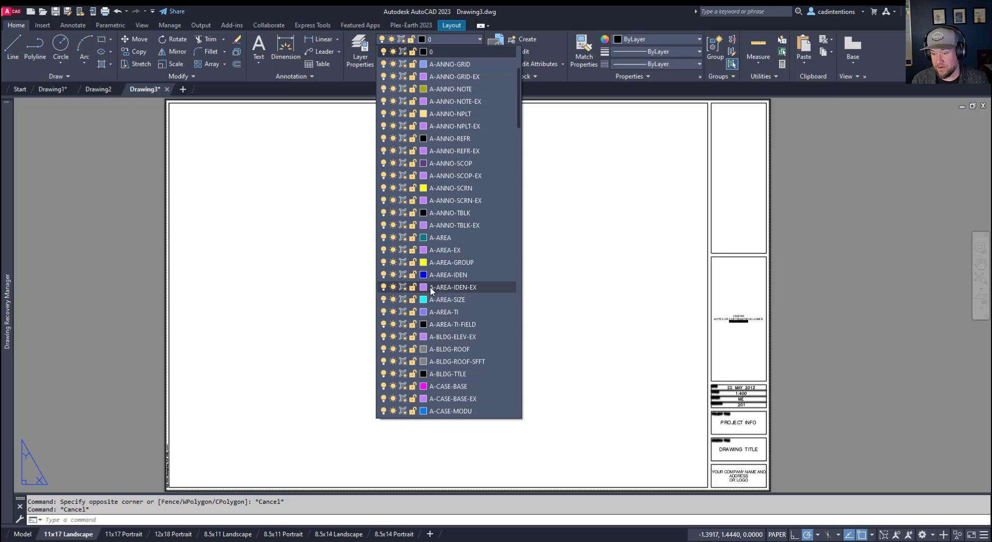
{"action": "scroll", "coordinate": [440, 296], "scroll_direction": "down", "scroll_amount": 9}
{"action": "scroll", "coordinate": [449, 310], "scroll_direction": "down", "scroll_amount": 10}
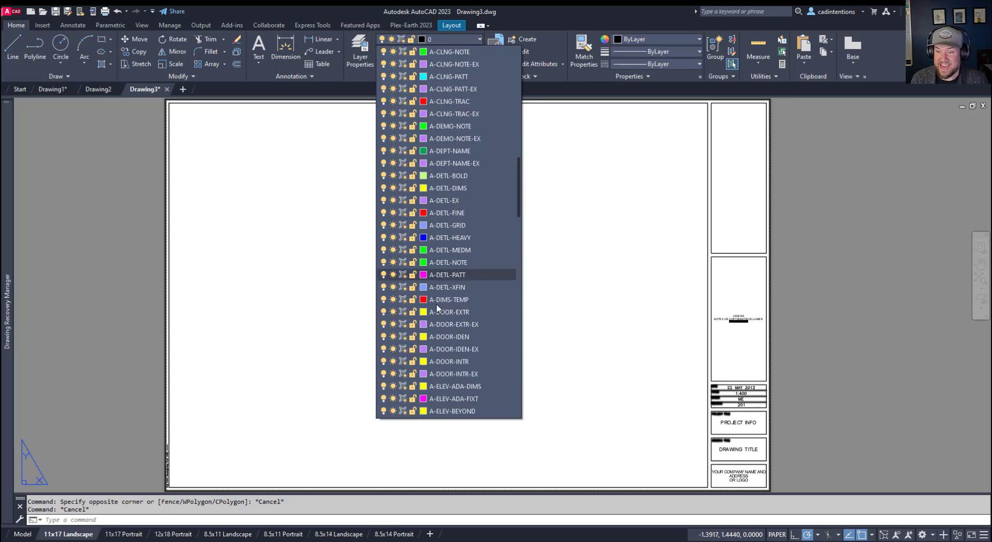
{"action": "scroll", "coordinate": [471, 305], "scroll_direction": "down", "scroll_amount": 15}
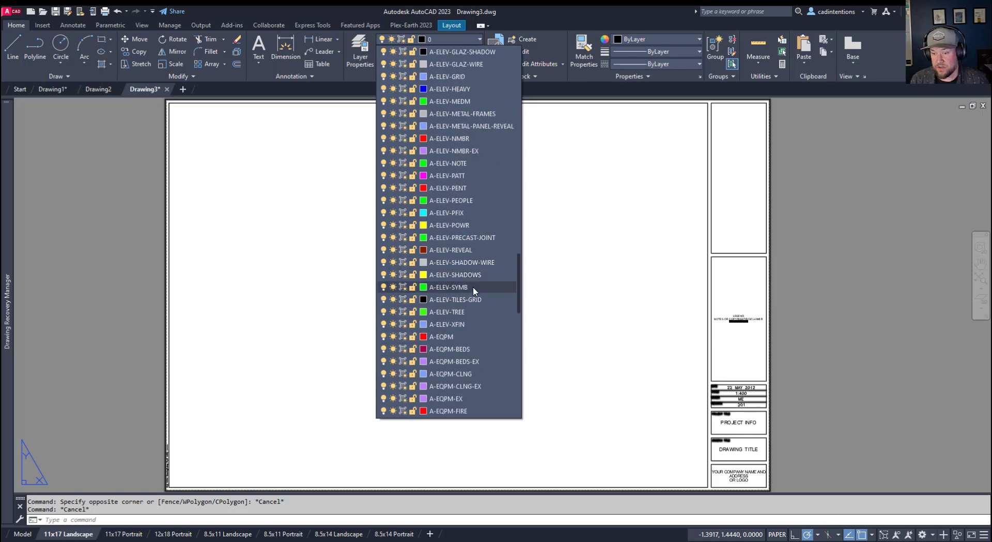
{"action": "scroll", "coordinate": [472, 323], "scroll_direction": "down", "scroll_amount": 5}
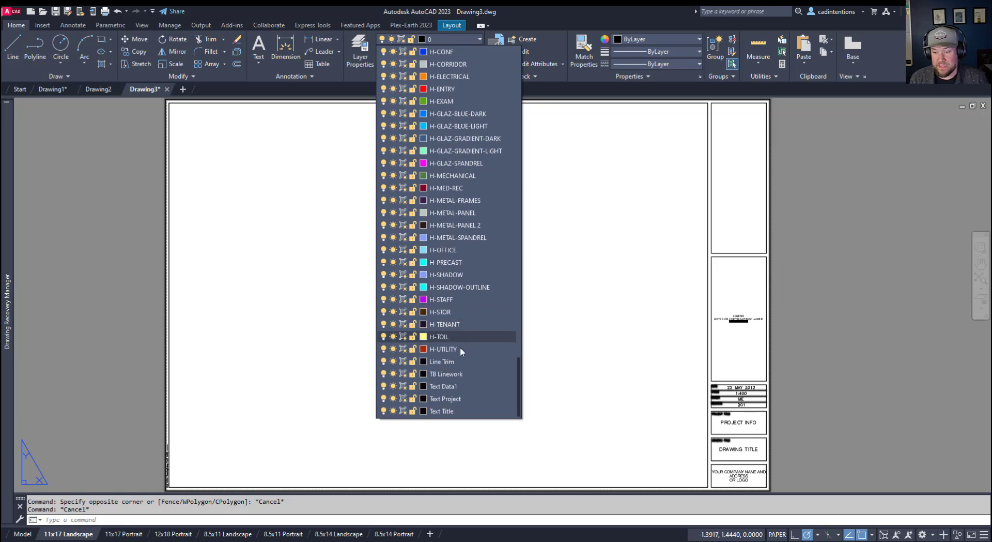
{"action": "key", "text": "Escape"}
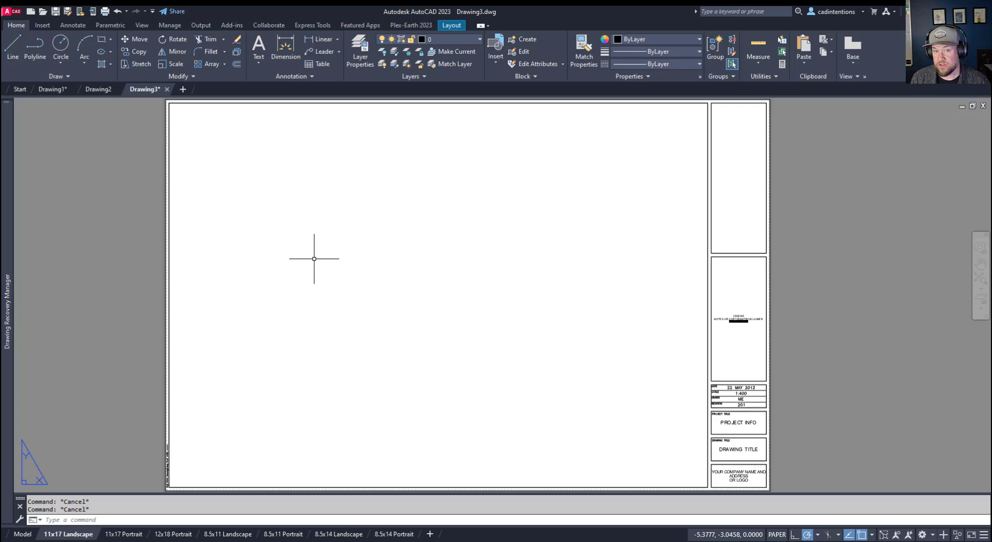
Switch to Drawing2 and check its layer list, which contains only layer 0
{"action": "left_click", "coordinate": [97, 90]}
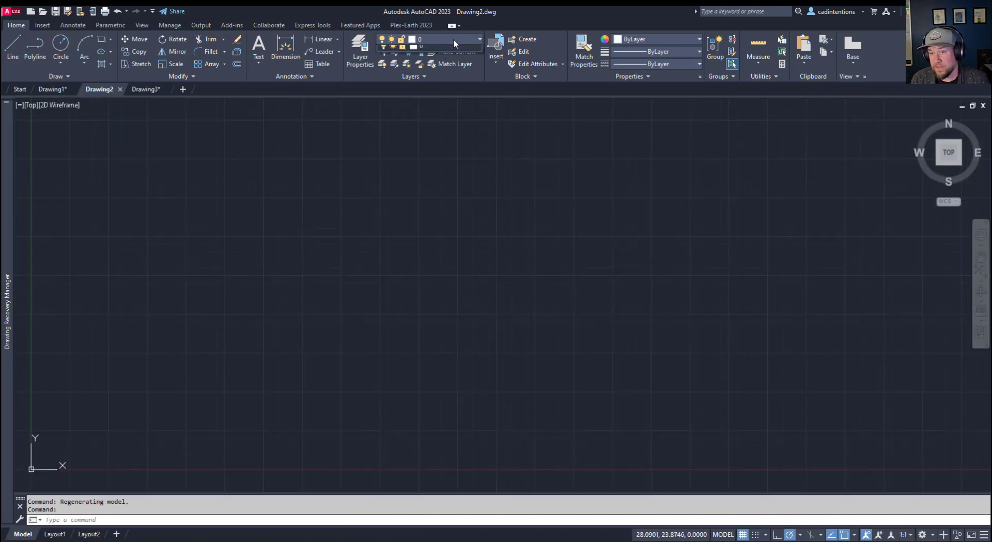
{"action": "left_click", "coordinate": [454, 39]}
{"action": "left_click", "coordinate": [561, 190]}
{"action": "left_click", "coordinate": [516, 250]}
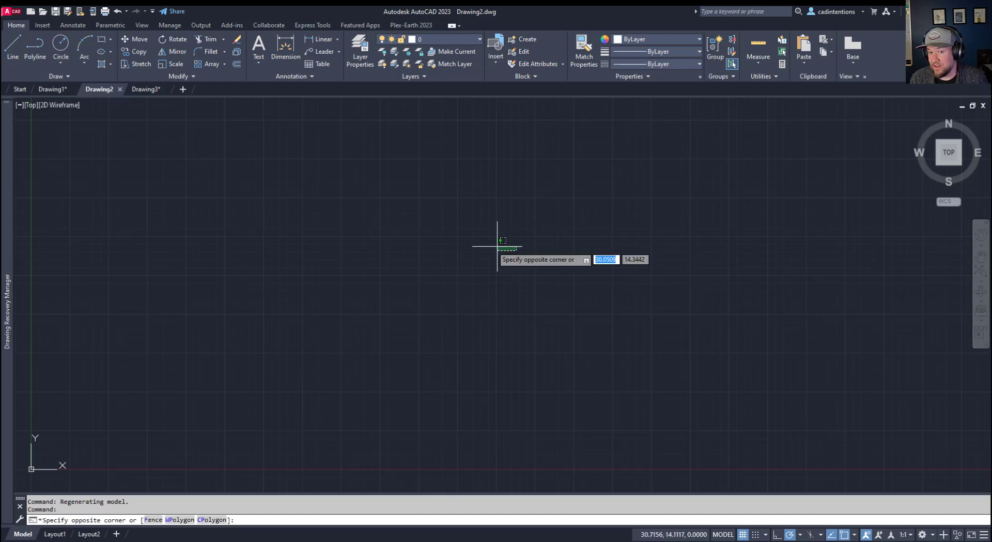
{"action": "key", "text": "Escape"}
{"action": "key", "text": "Escape"}
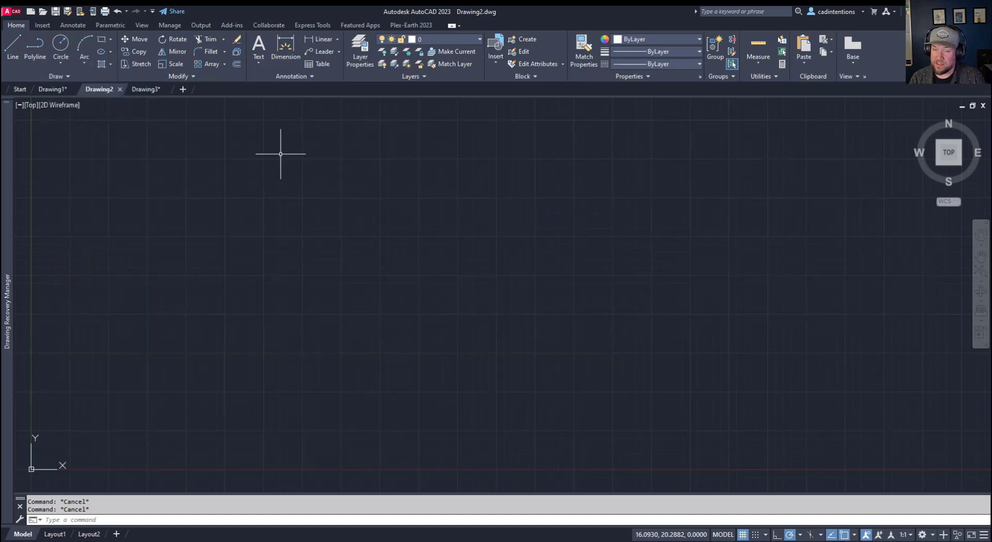
{"action": "left_click", "coordinate": [340, 223]}
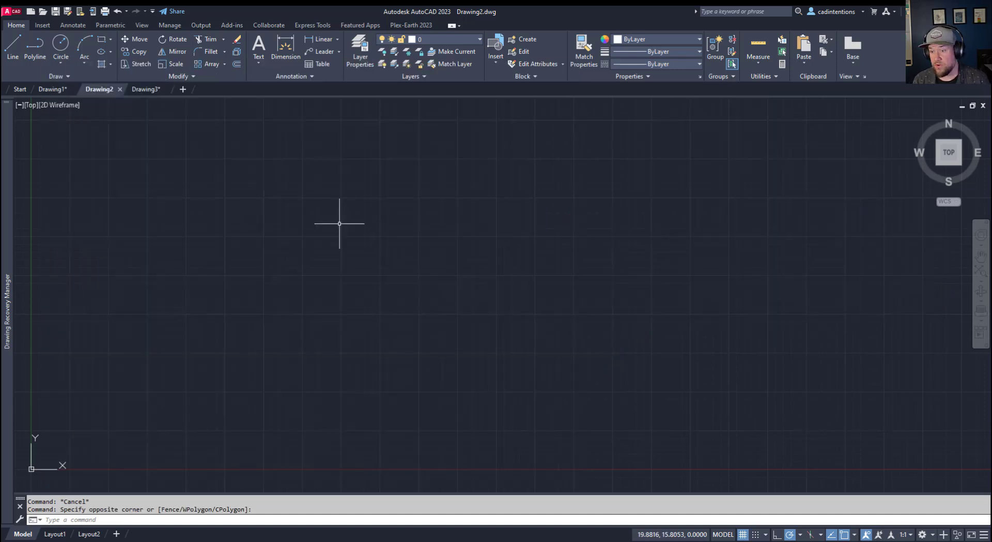